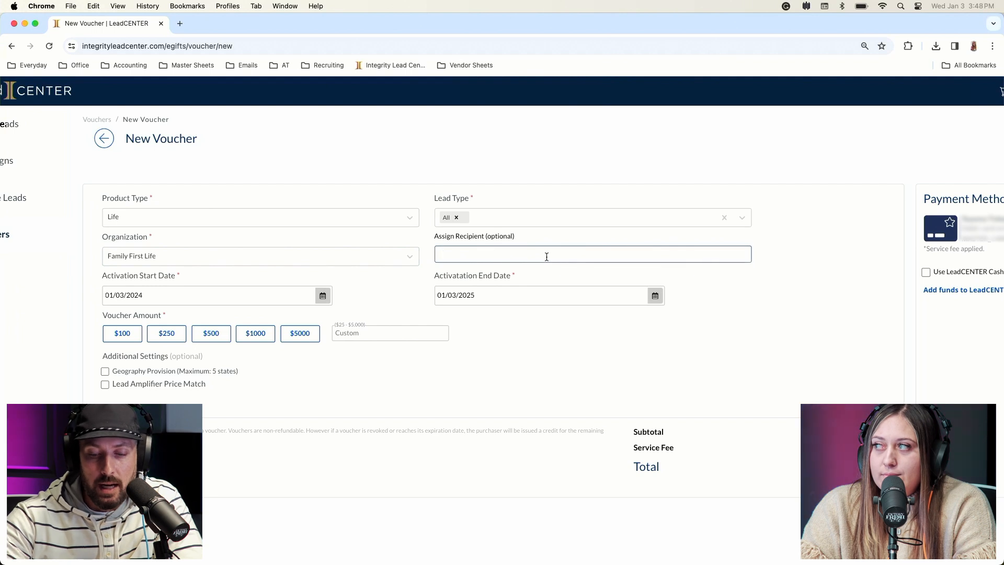
Find the recipient by first name and assign the new voucher to that agent
text(a)
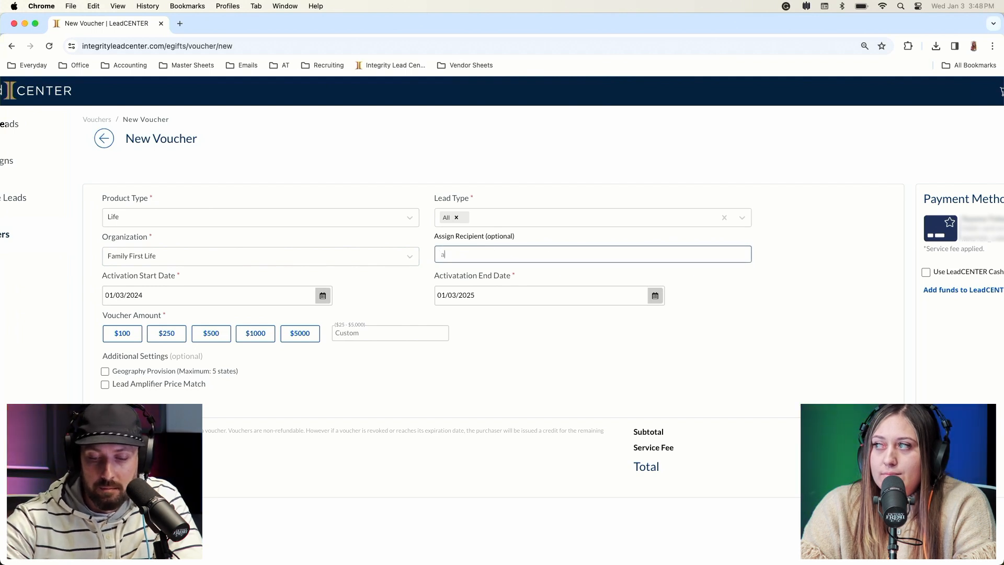
text(ndrew)
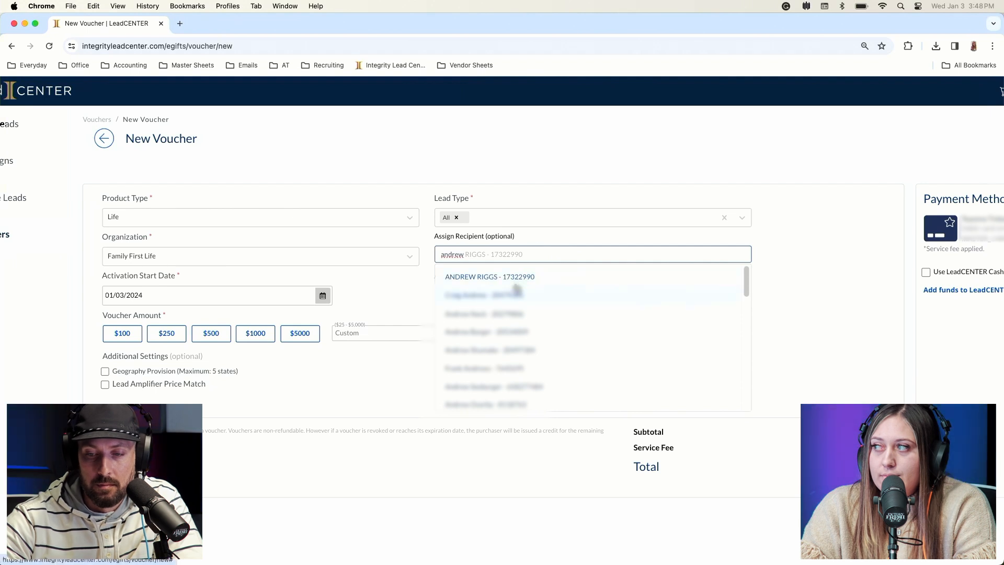
click(515, 283)
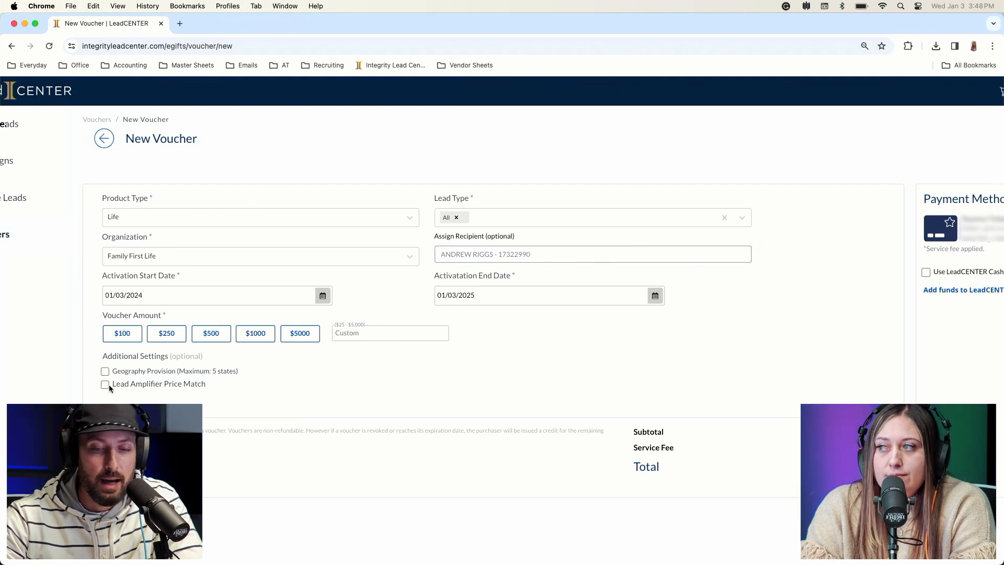
Enable Lead Amplifier Price Match with the Two to one ratio and set the voucher amount to $500
click(105, 385)
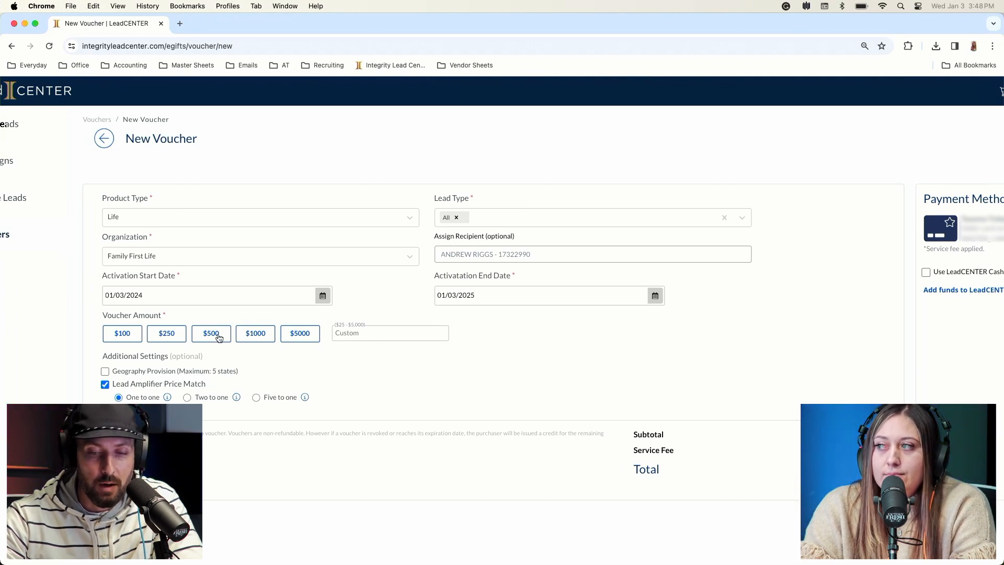
click(219, 339)
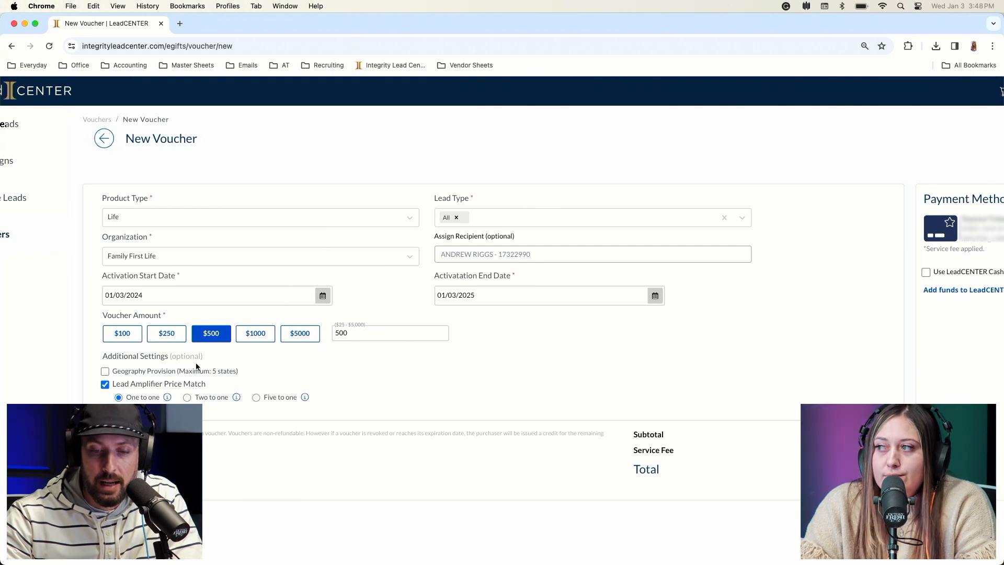
click(188, 398)
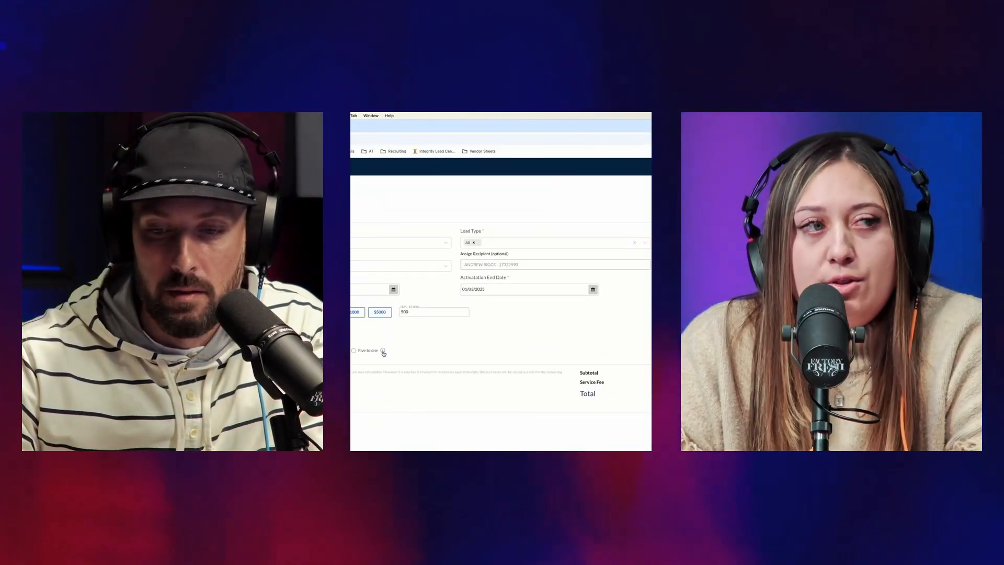
mouse_move(305, 397)
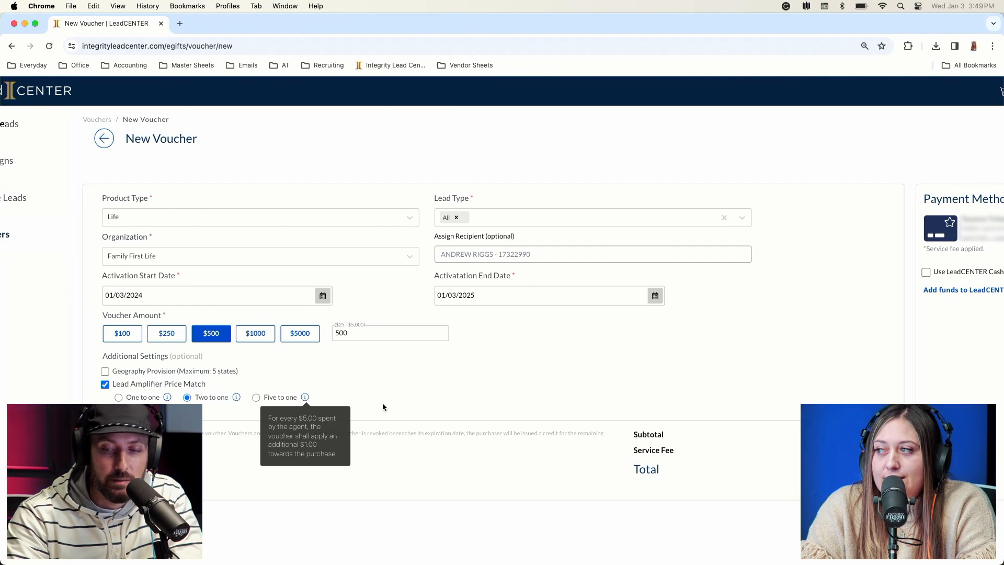
Open the FAQ page with the LeadCENTER support and guides
scroll(383, 407, left, 3)
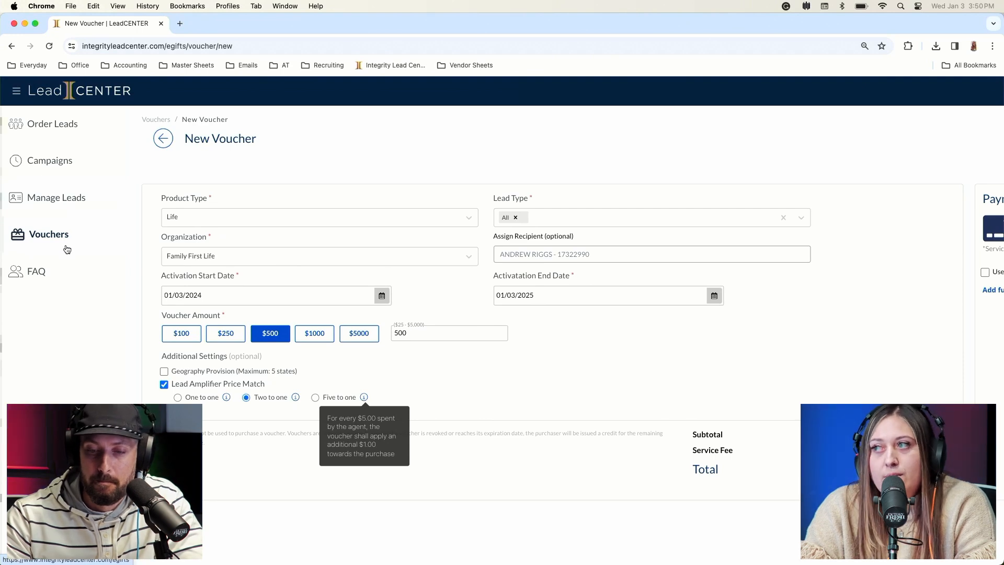
click(35, 270)
right_click(30, 230)
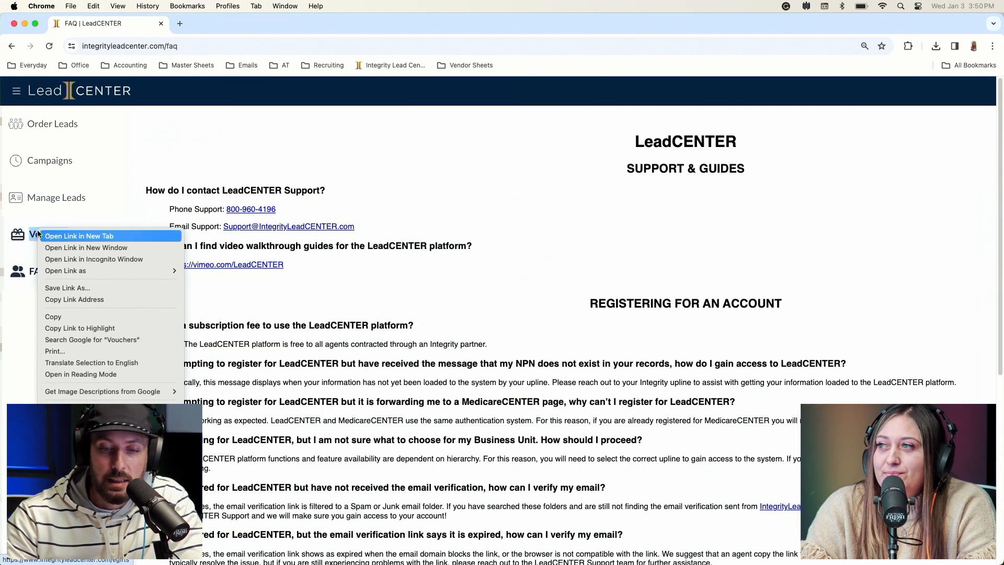
click(20, 236)
click(48, 237)
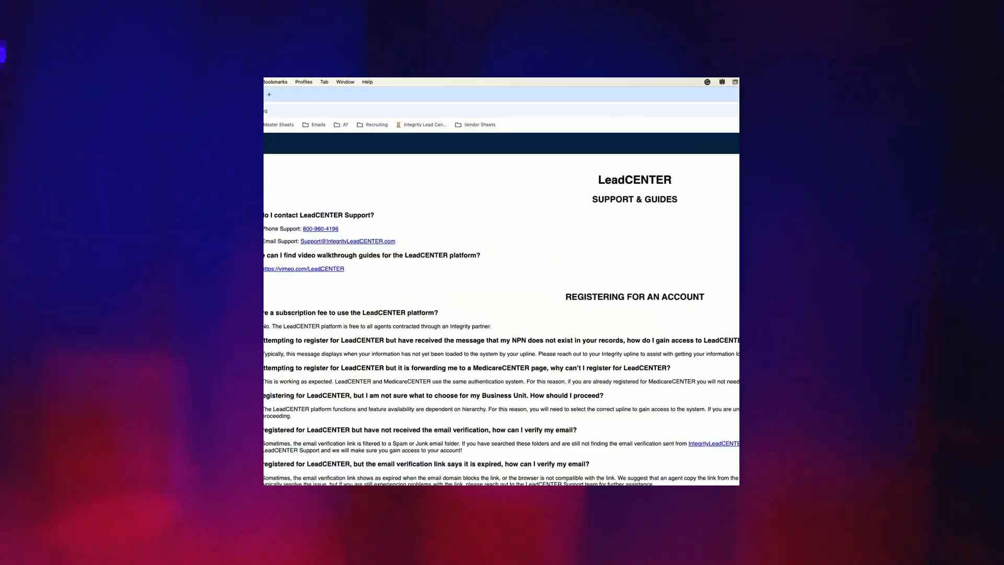
Open the Manage Leads page and examine the status options available for the first lead
click(51, 126)
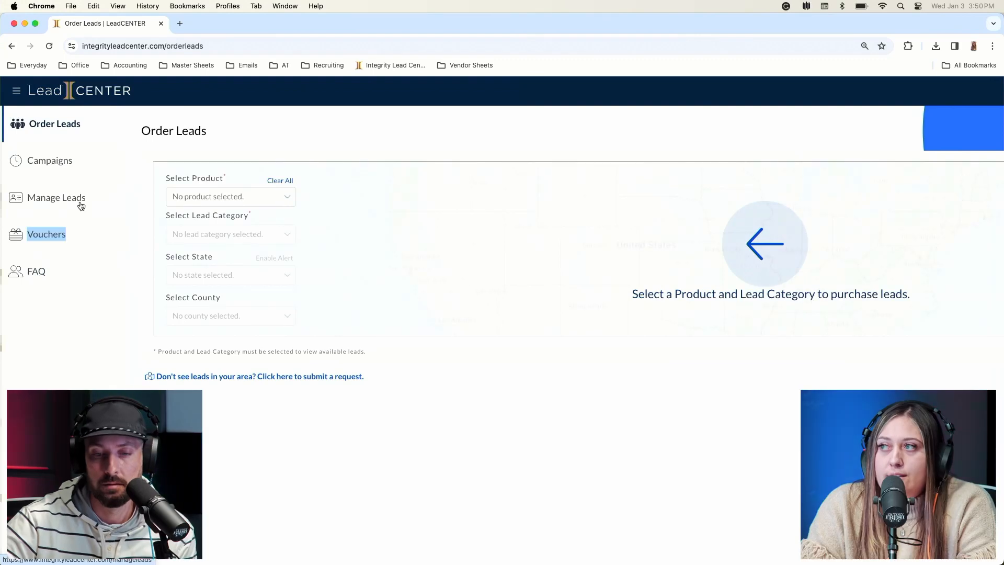
click(81, 204)
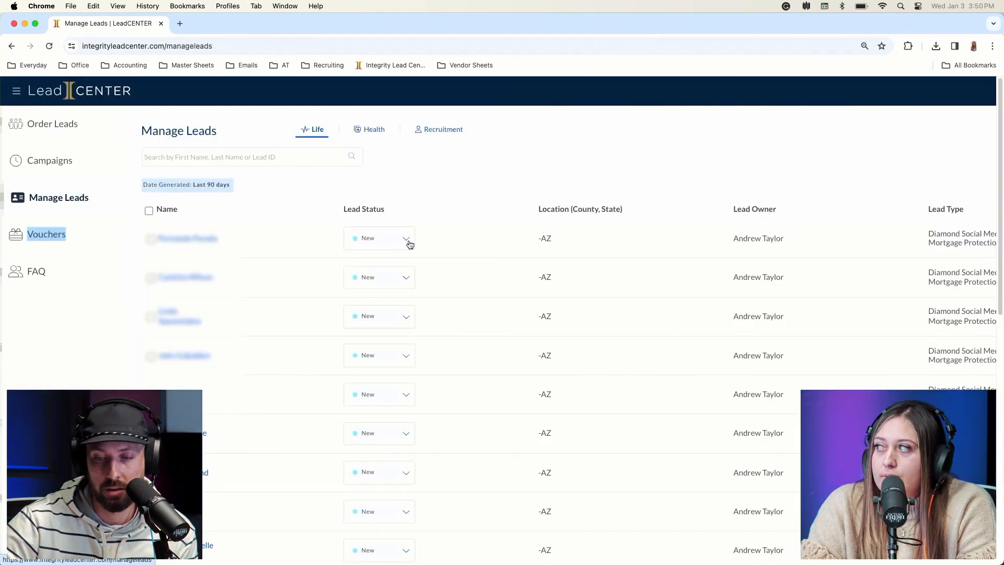
click(409, 245)
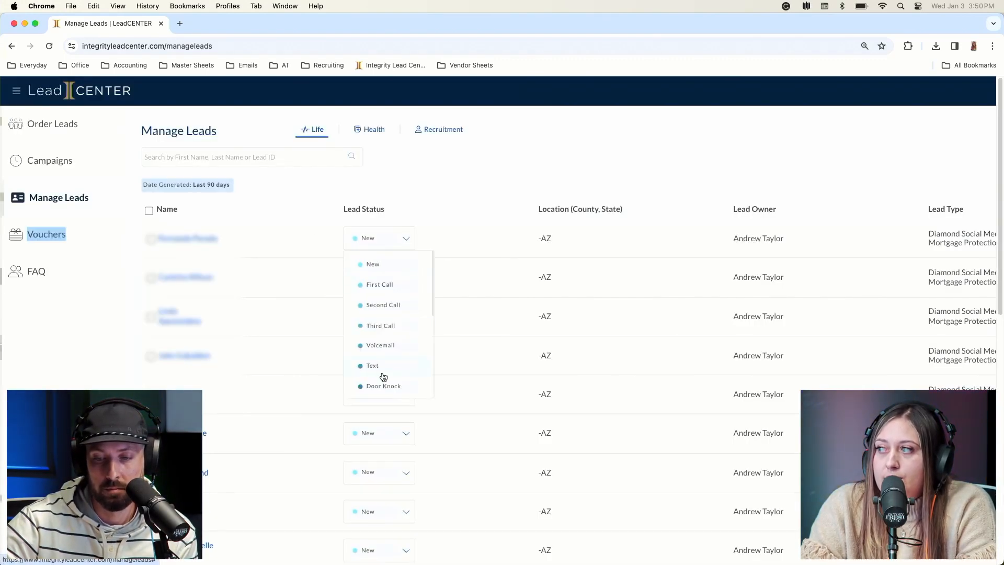
scroll(384, 377, down, 5)
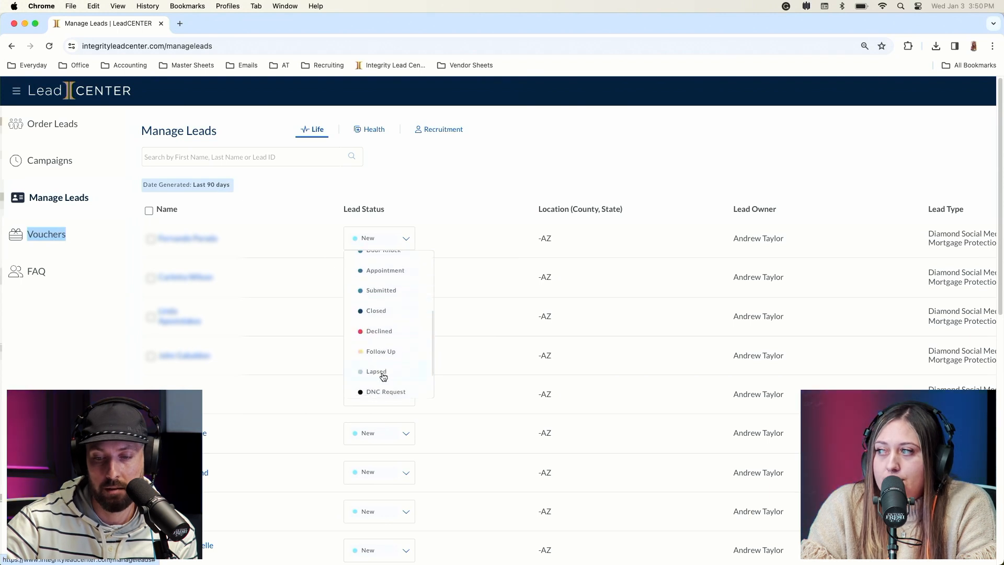
scroll(384, 377, down, 3)
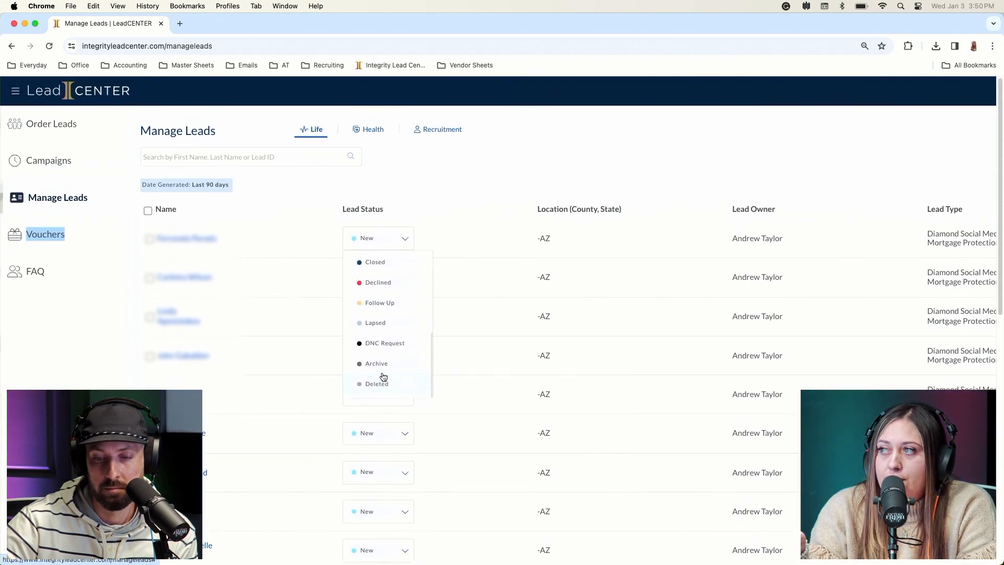
Open the first lead in the list and examine its Lead Details and Client Details
click(193, 237)
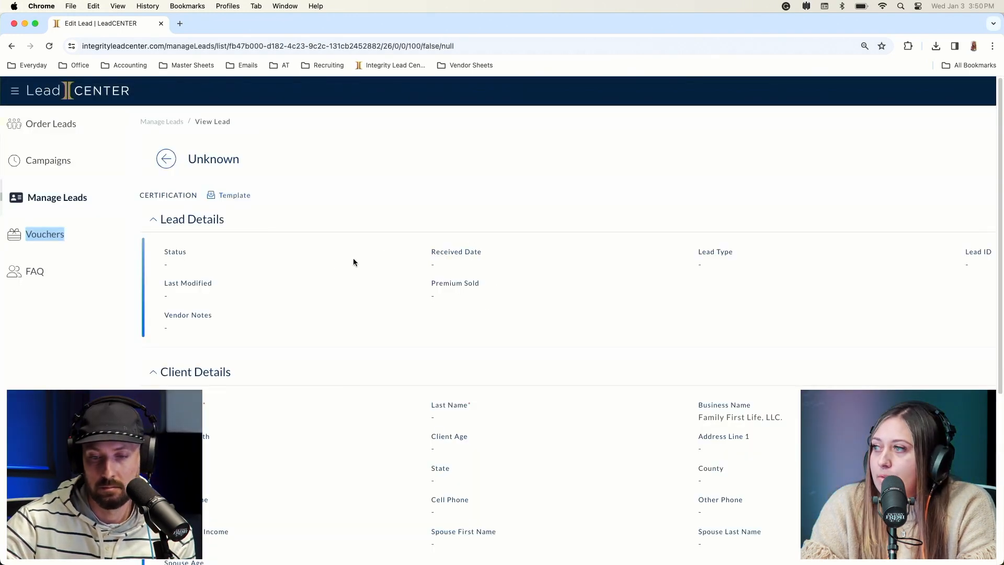
scroll(356, 280, down, 5)
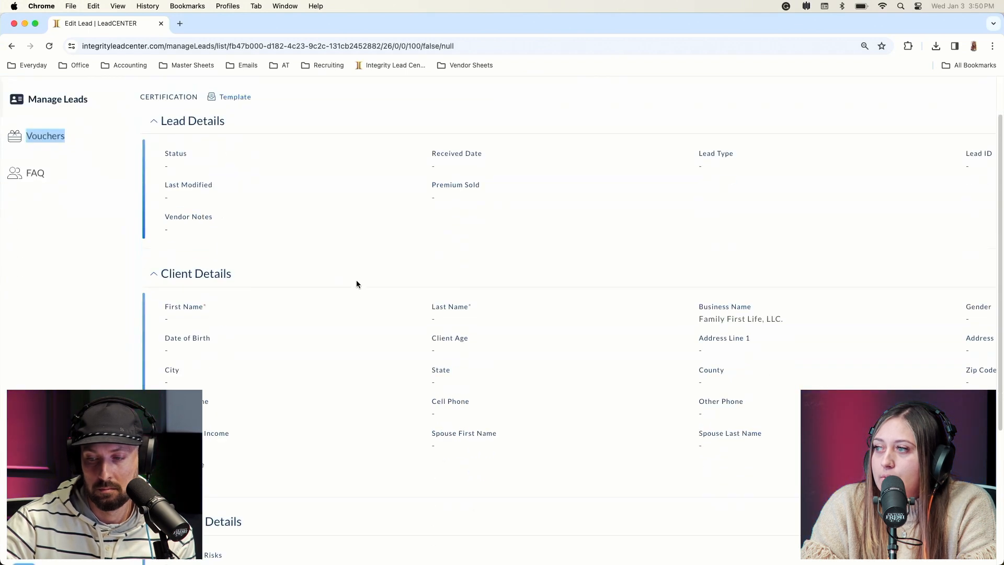
key(super+minus)
key(super+minus)
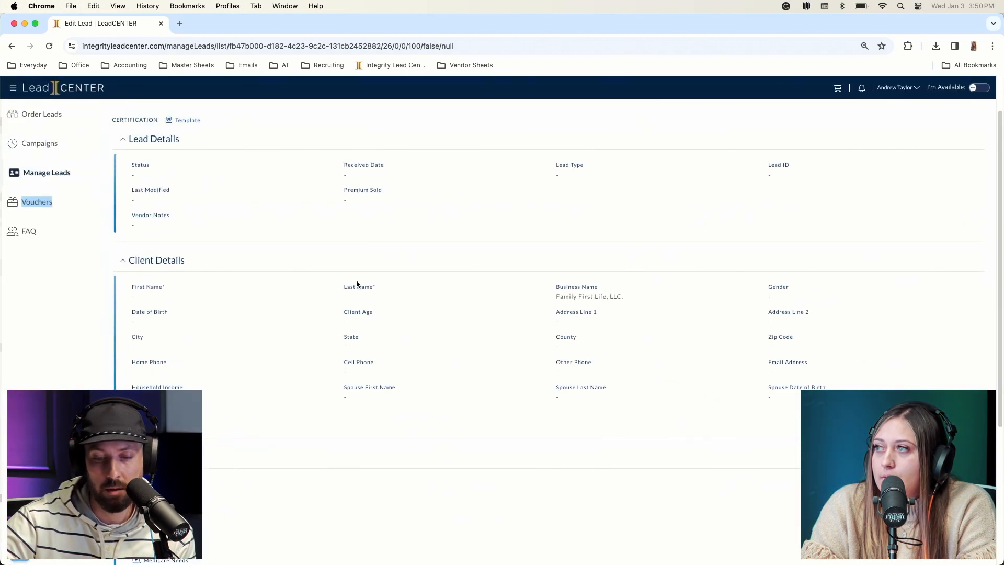
scroll(674, 209, up, 2)
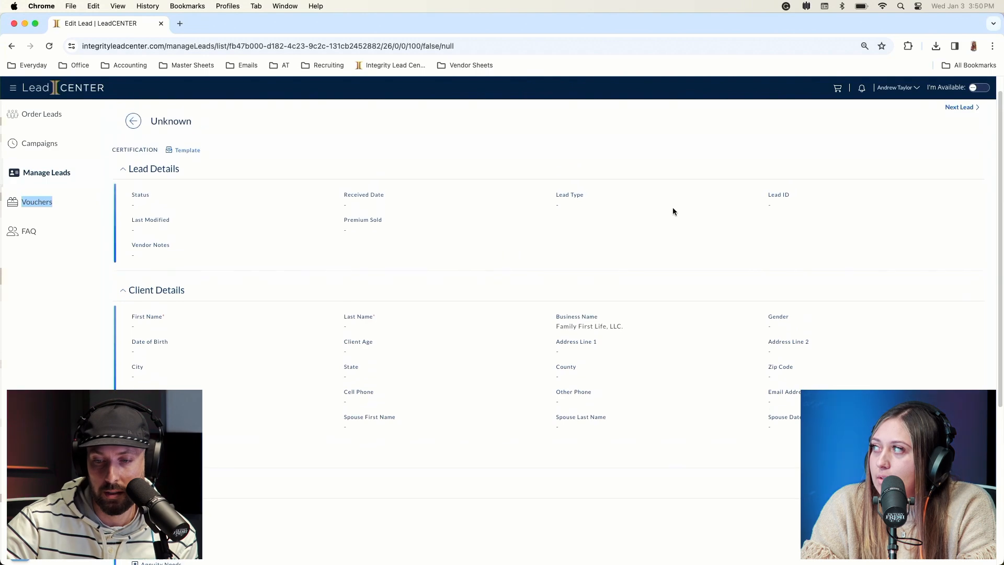
scroll(673, 210, up, 1)
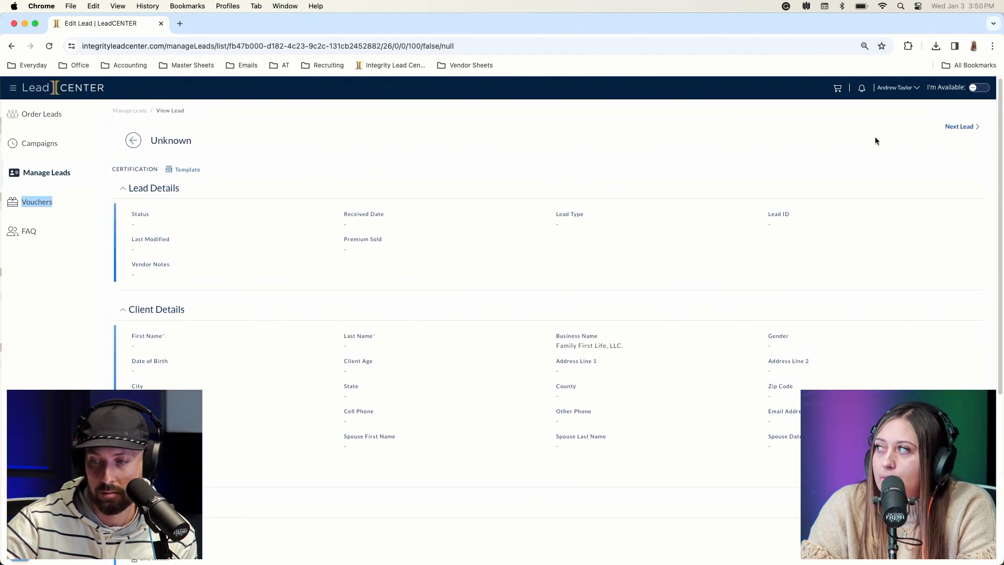
Advance two leads to the third record and look through its page
click(959, 127)
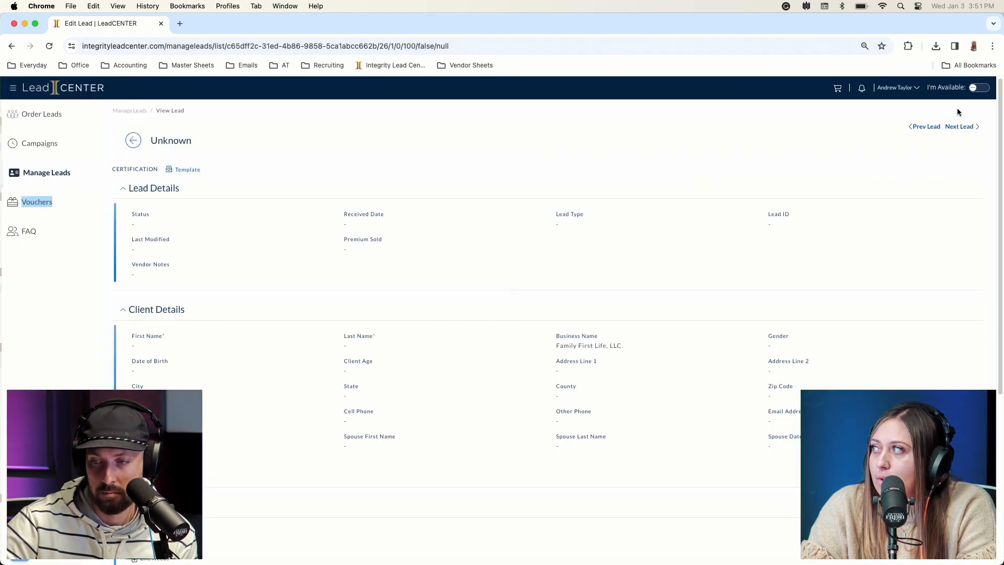
click(977, 128)
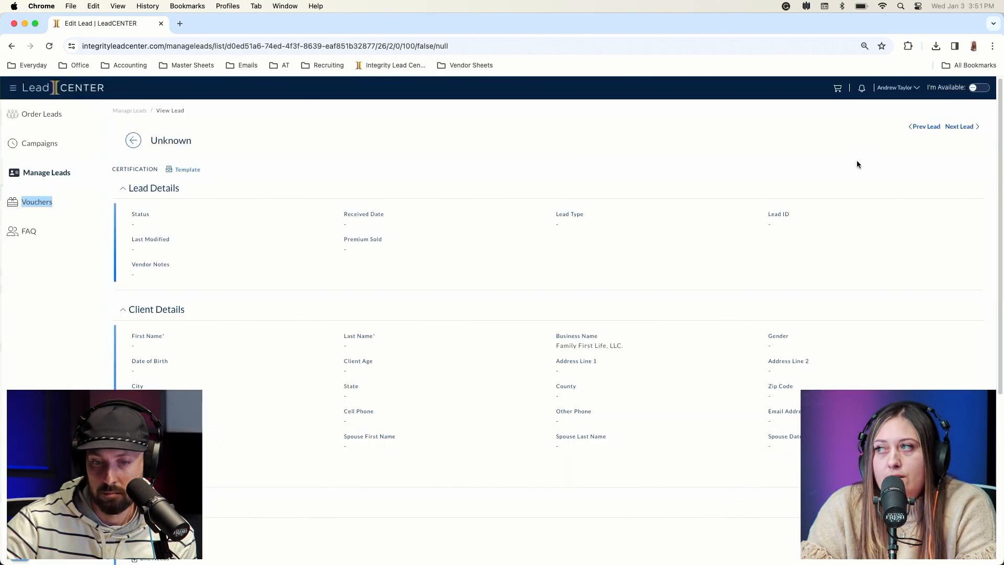
scroll(792, 261, down, 10)
scroll(792, 261, up, 10)
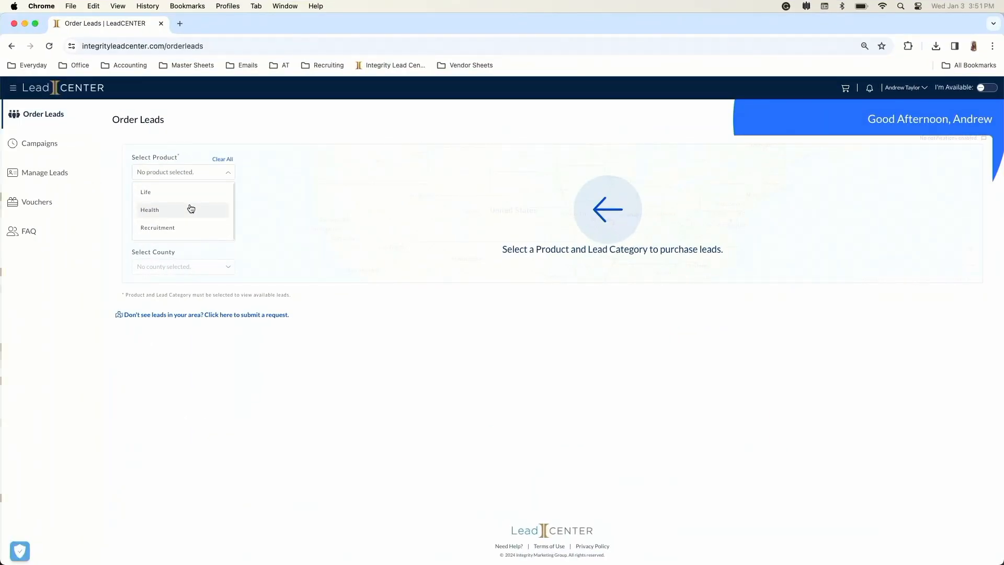
Create a new realtime lead campaign and name it "las vegas"
click(195, 140)
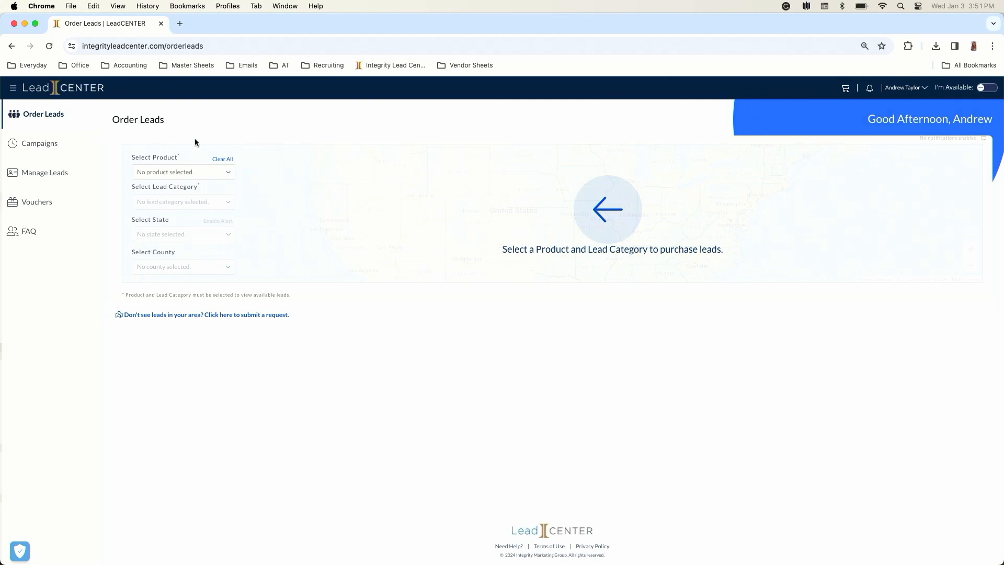
click(51, 145)
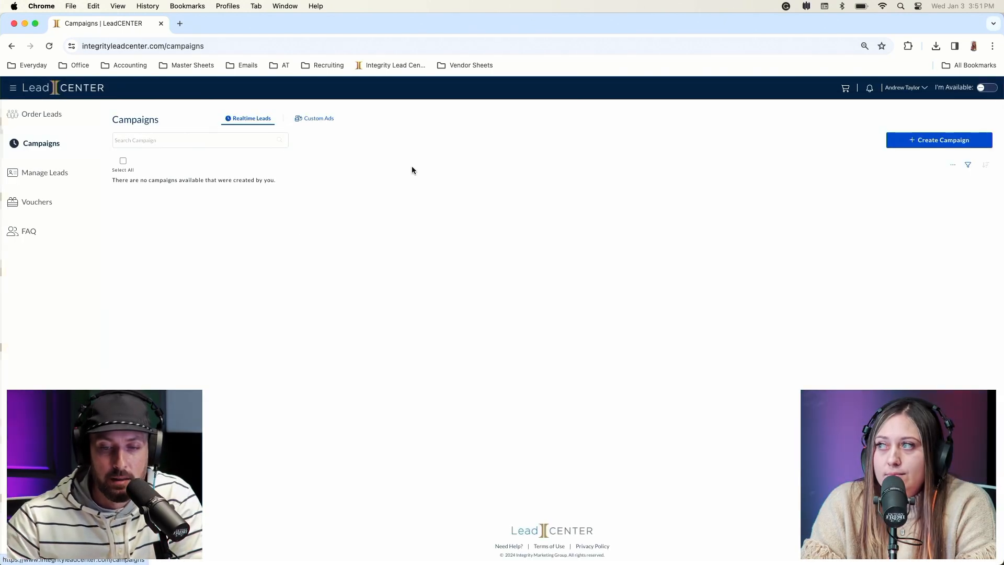
click(923, 140)
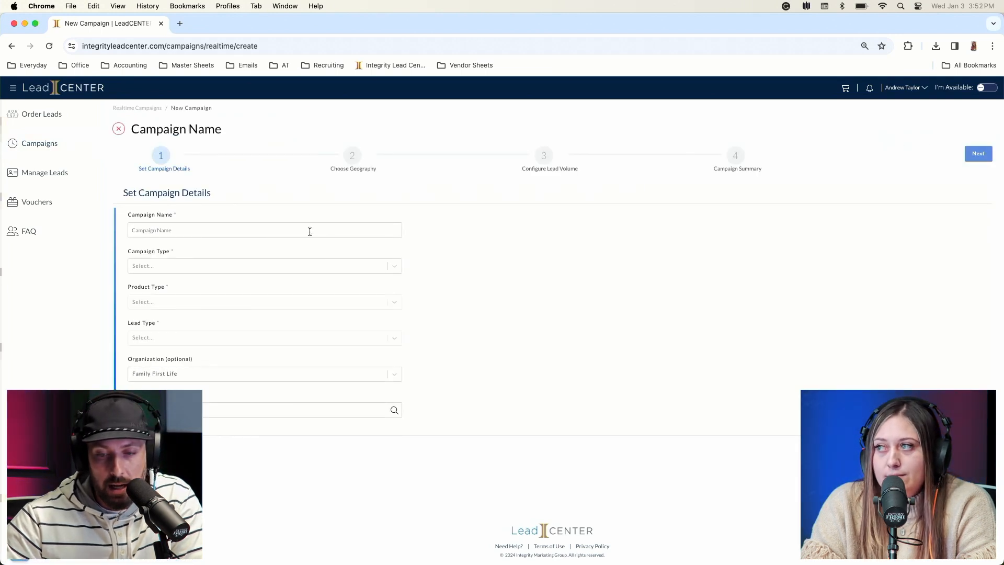
click(300, 230)
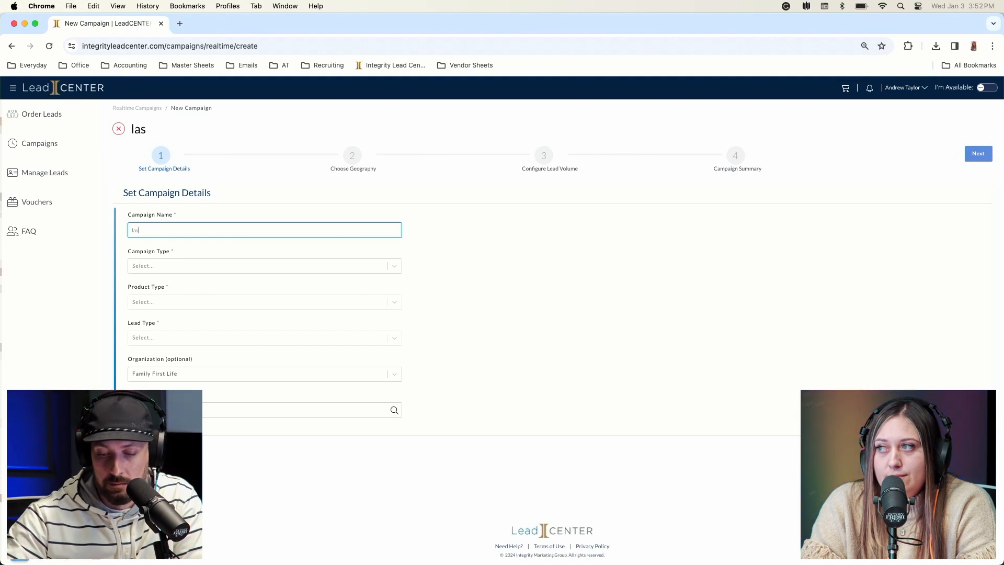
text(las vegas)
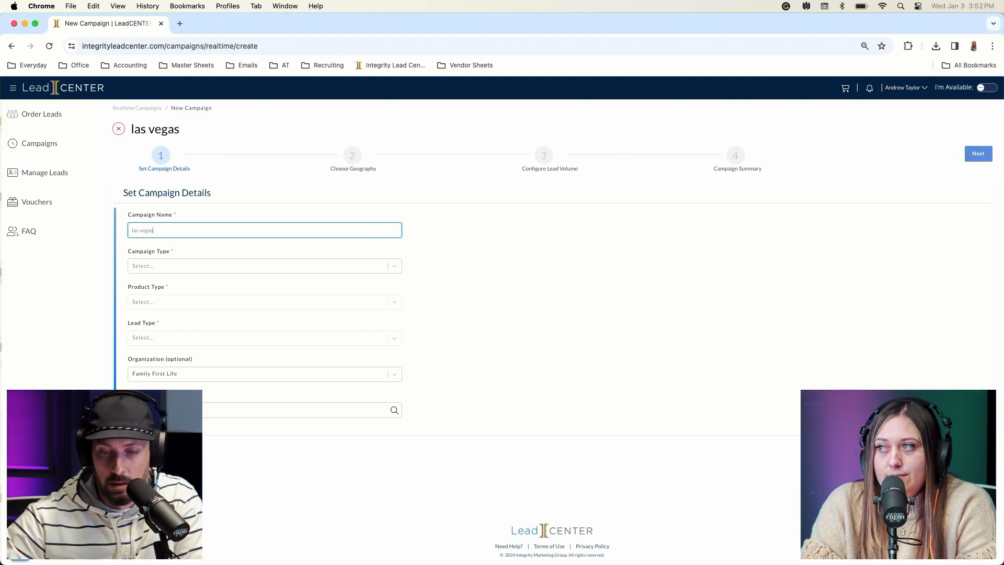
Try to turn on the I'm Available status and dismiss the availability preferences notice
click(395, 265)
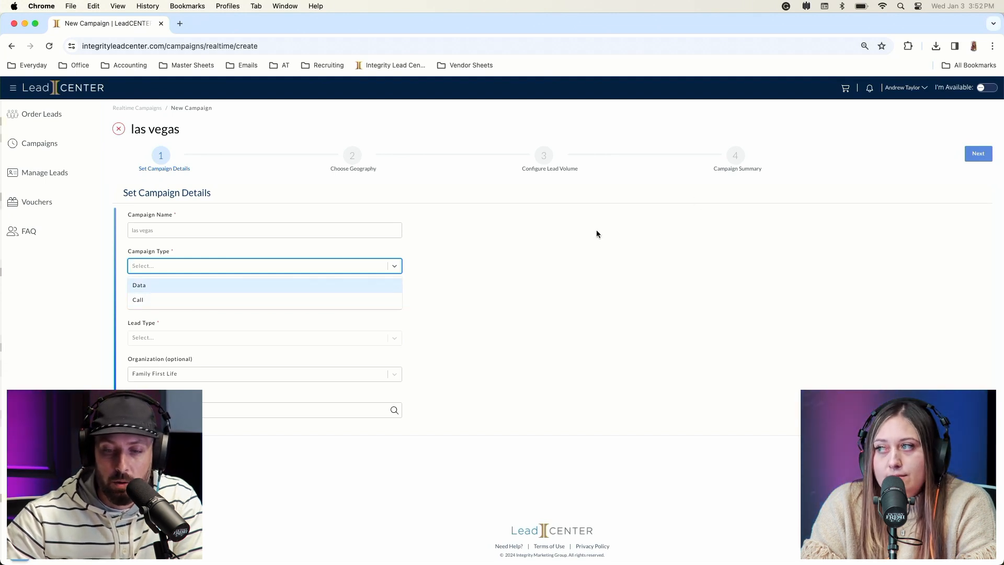
click(984, 88)
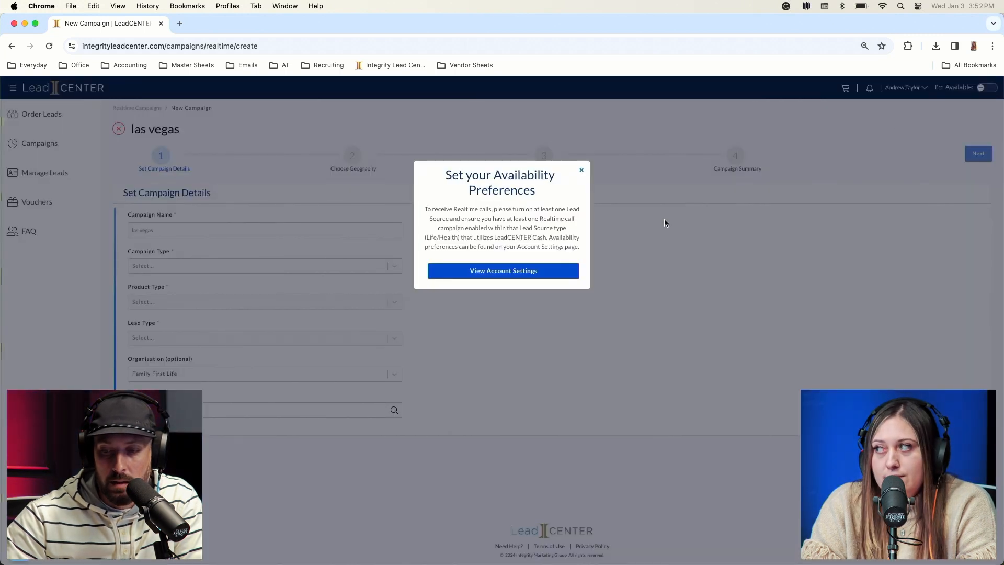
click(581, 173)
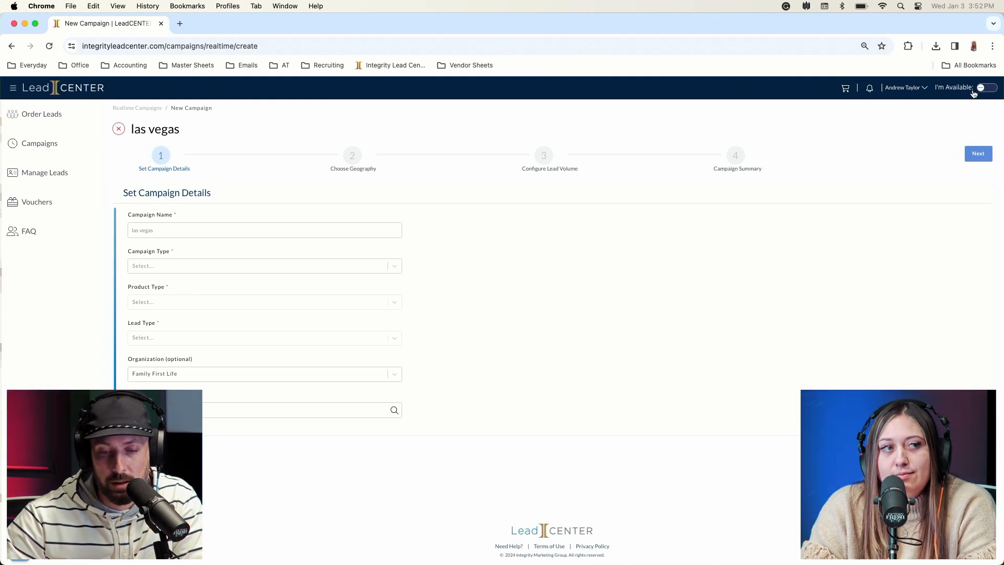
Set the campaign type to Data, the product type to Life and the lead type to Life Insurance (Realtime Lead)
click(391, 272)
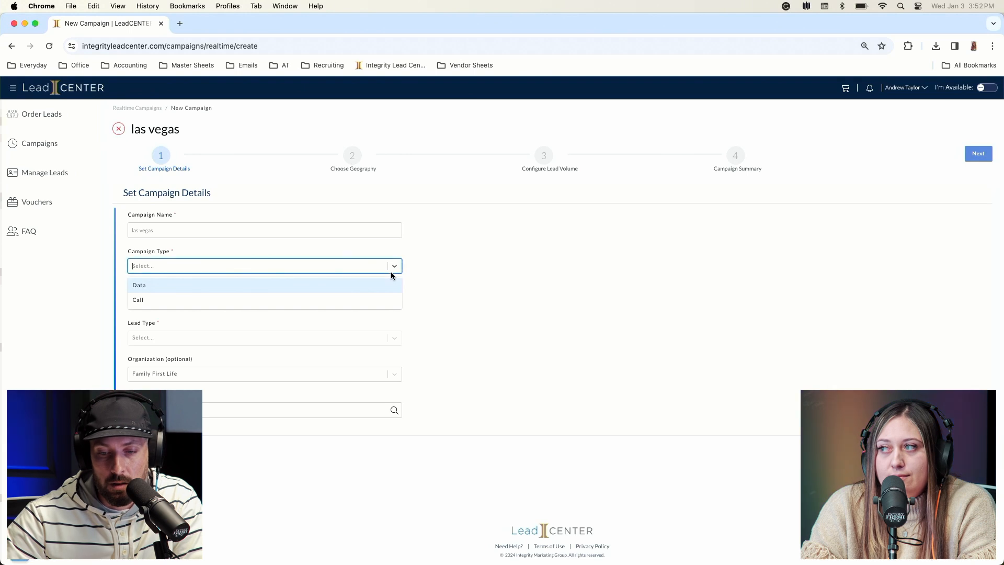
click(362, 288)
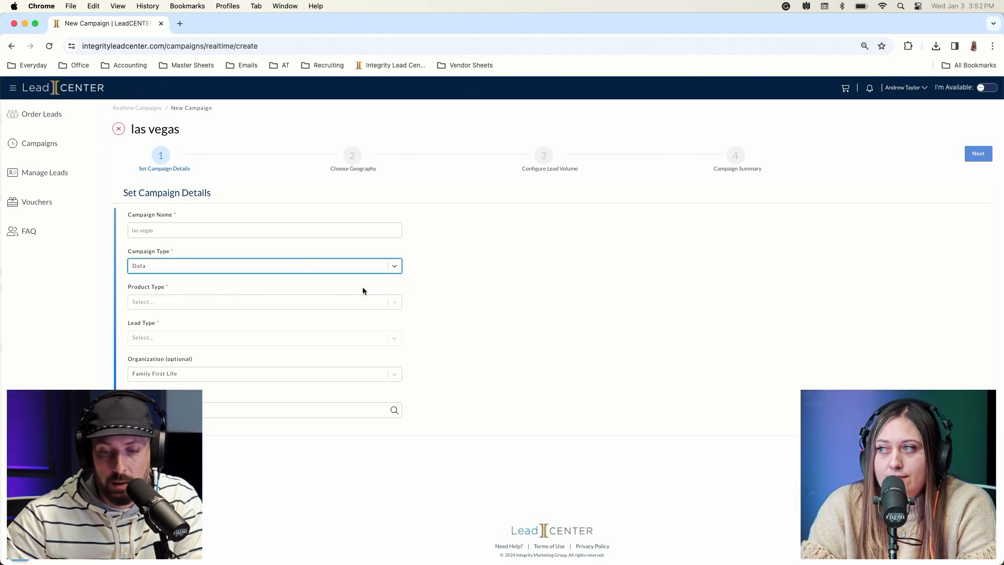
click(396, 303)
click(366, 335)
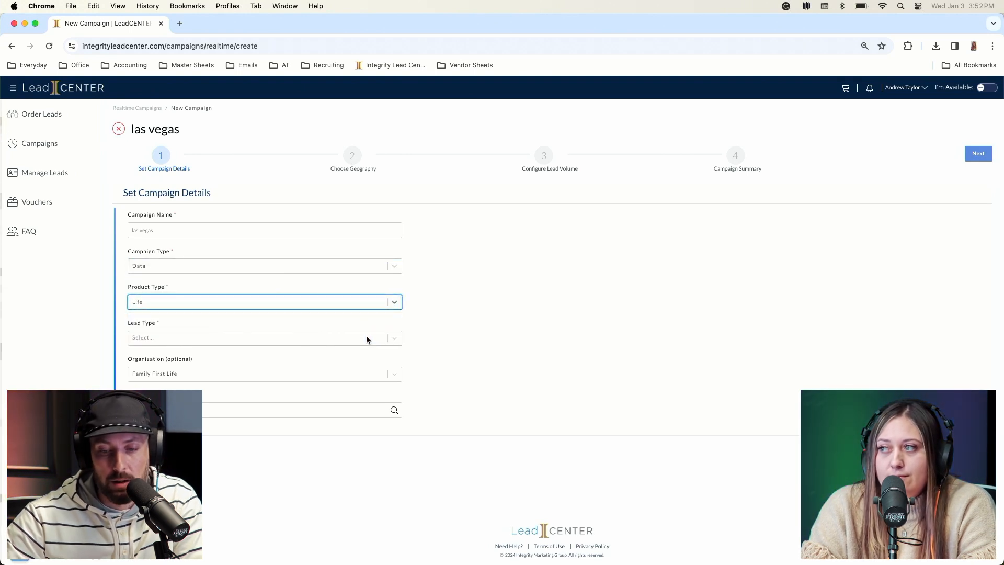
click(397, 340)
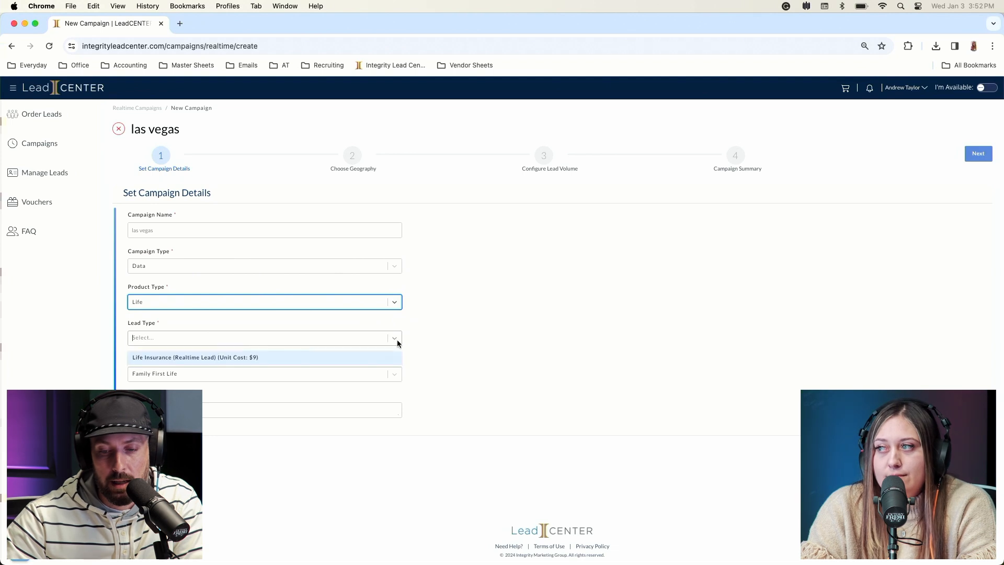
click(333, 358)
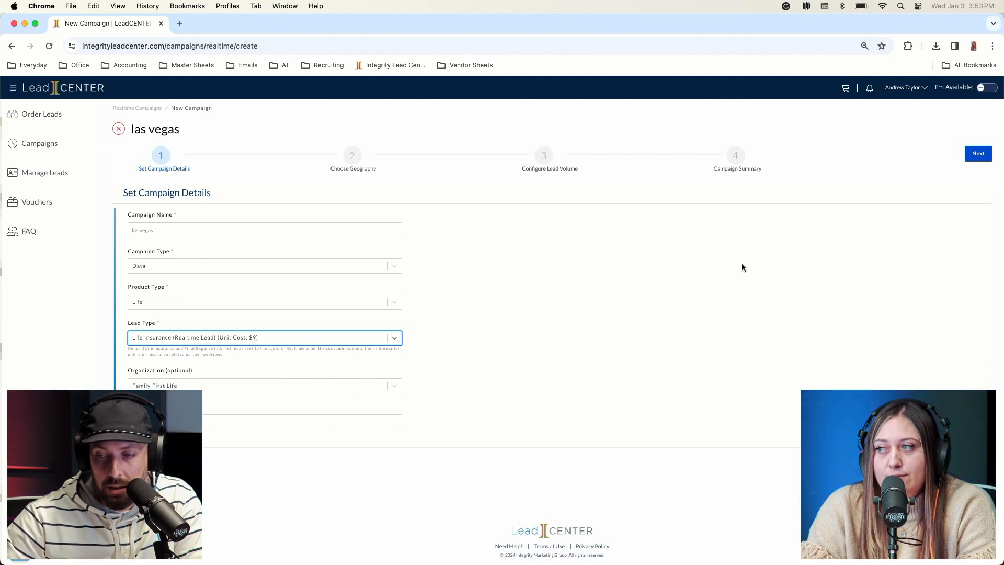
Continue to the campaign's geography settings and look through the available states without choosing one
click(978, 155)
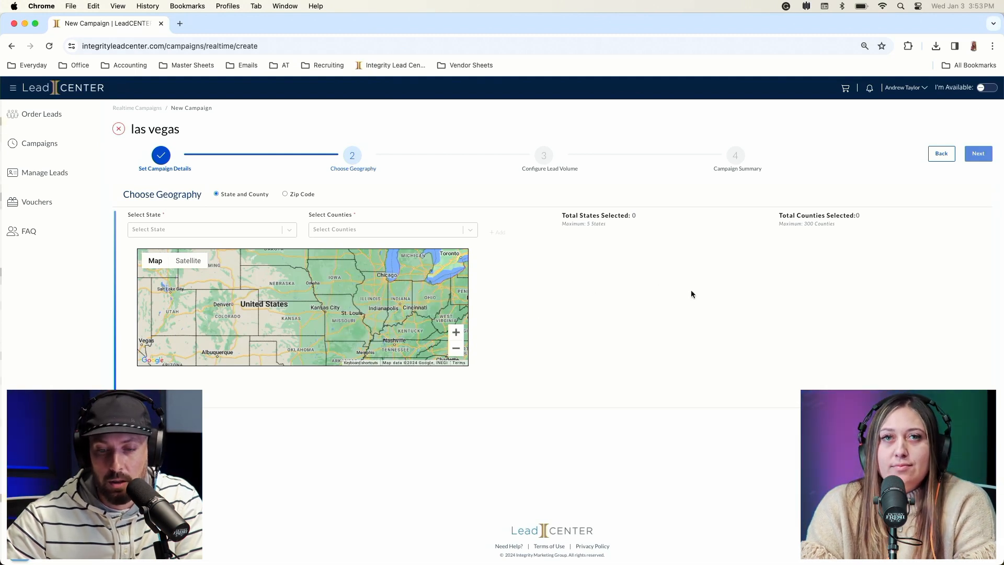
click(285, 233)
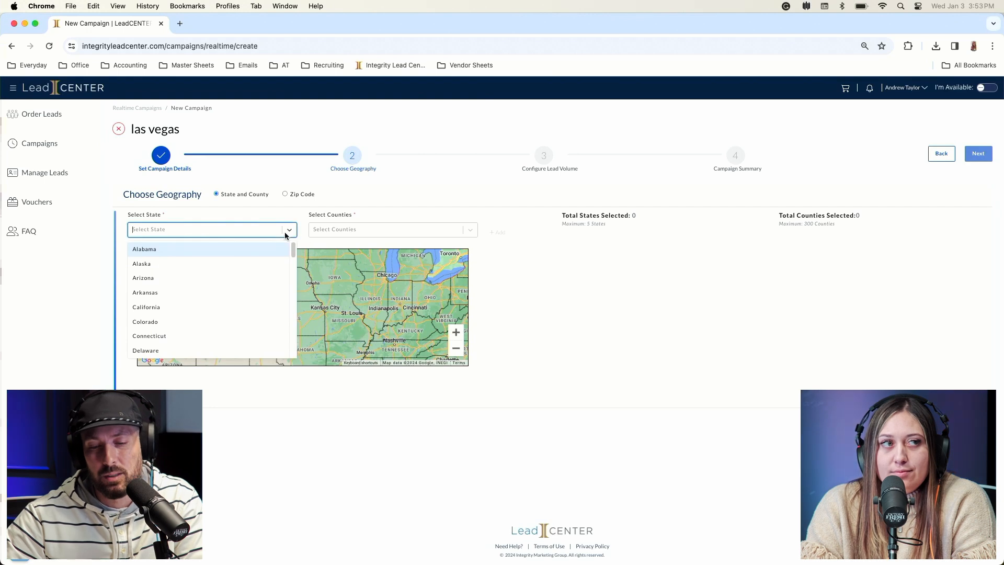
click(564, 288)
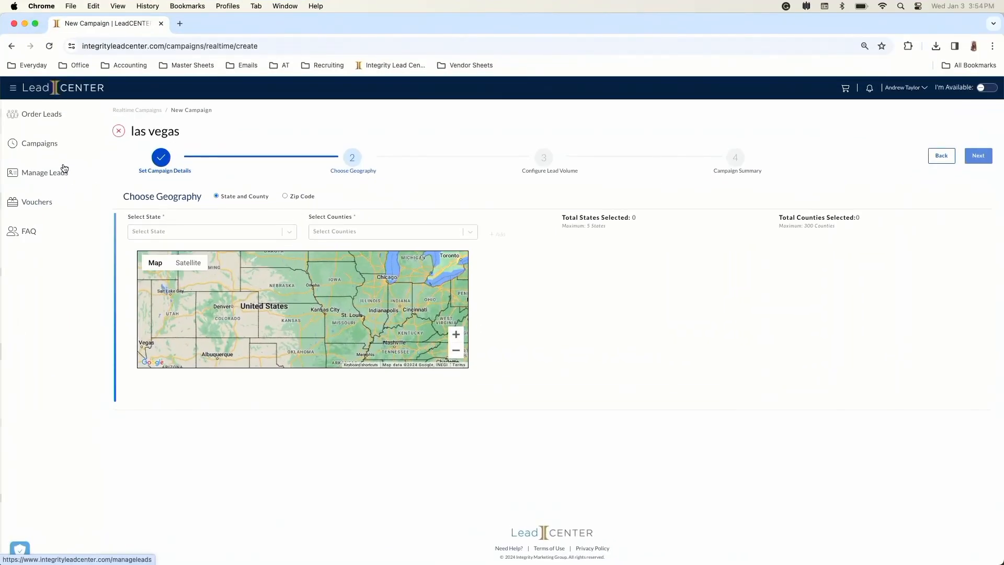
Discard the unfinished "las vegas" campaign and confirm its deletion
scroll(64, 168, down, 1)
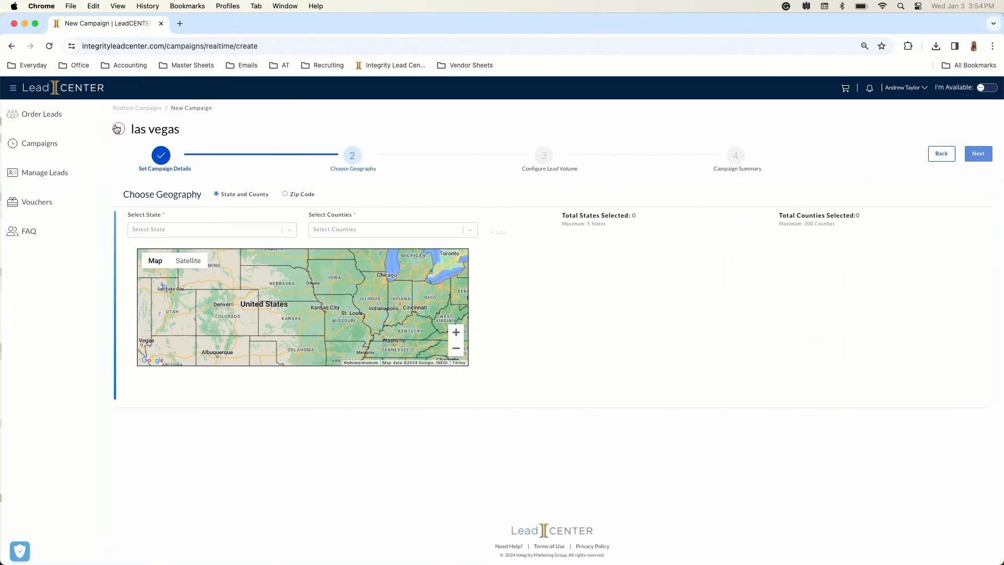
click(117, 129)
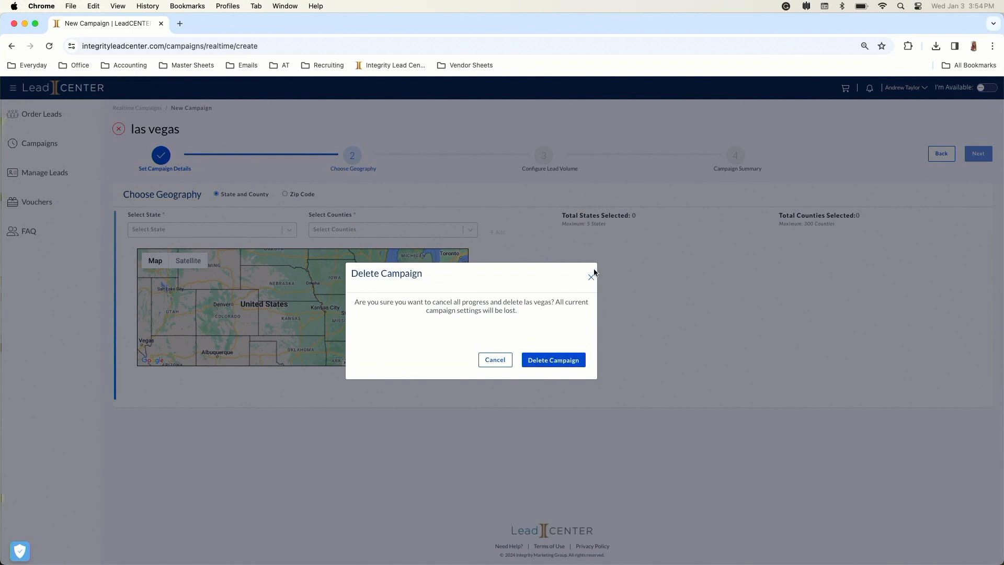
click(554, 361)
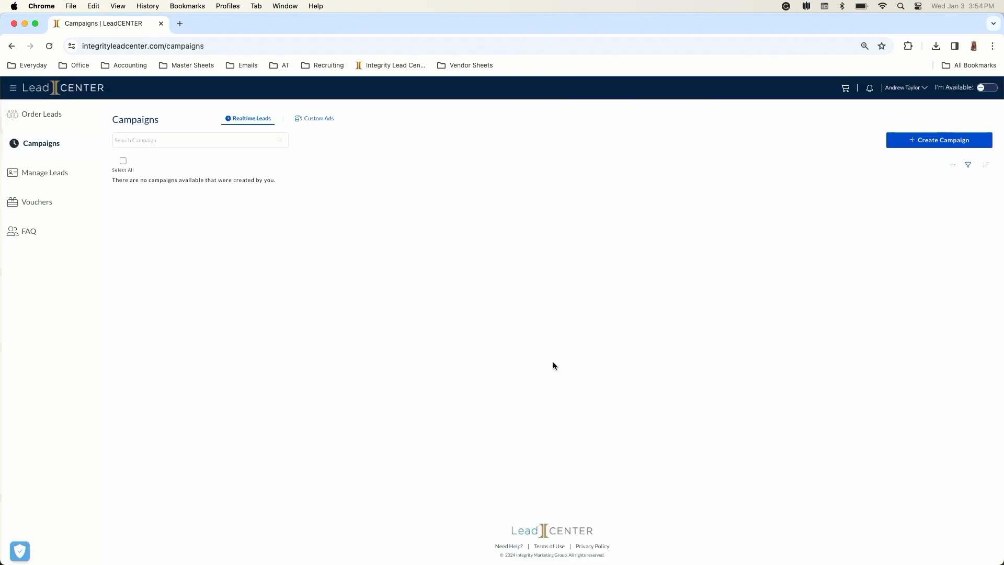